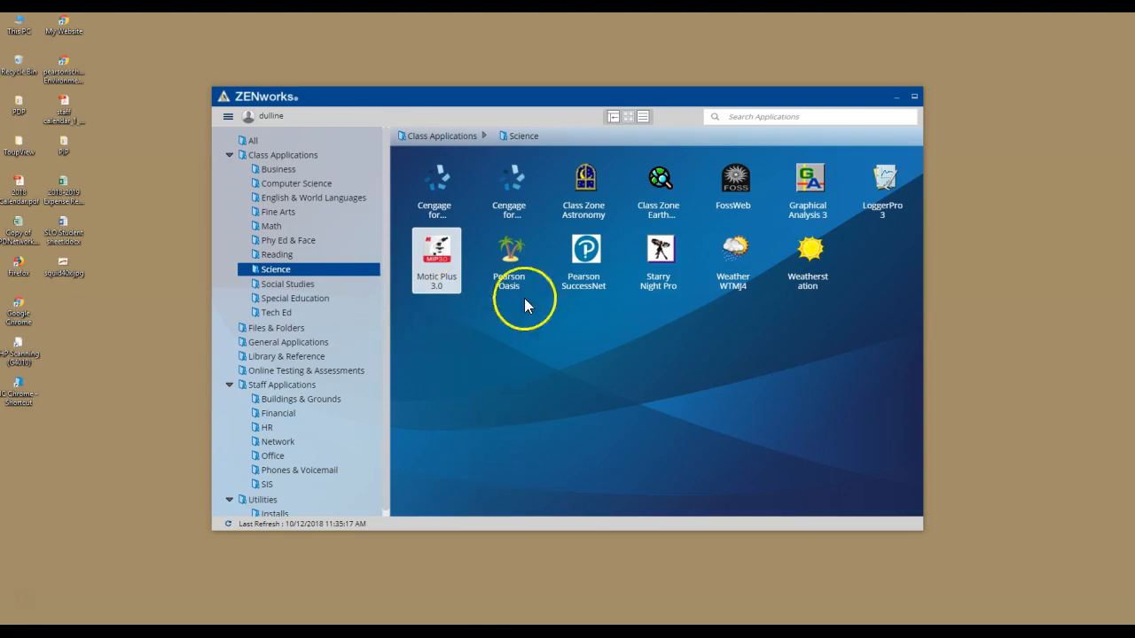
Launch Motic Plus 3.0 from the Science group of Class Applications.
click(272, 157)
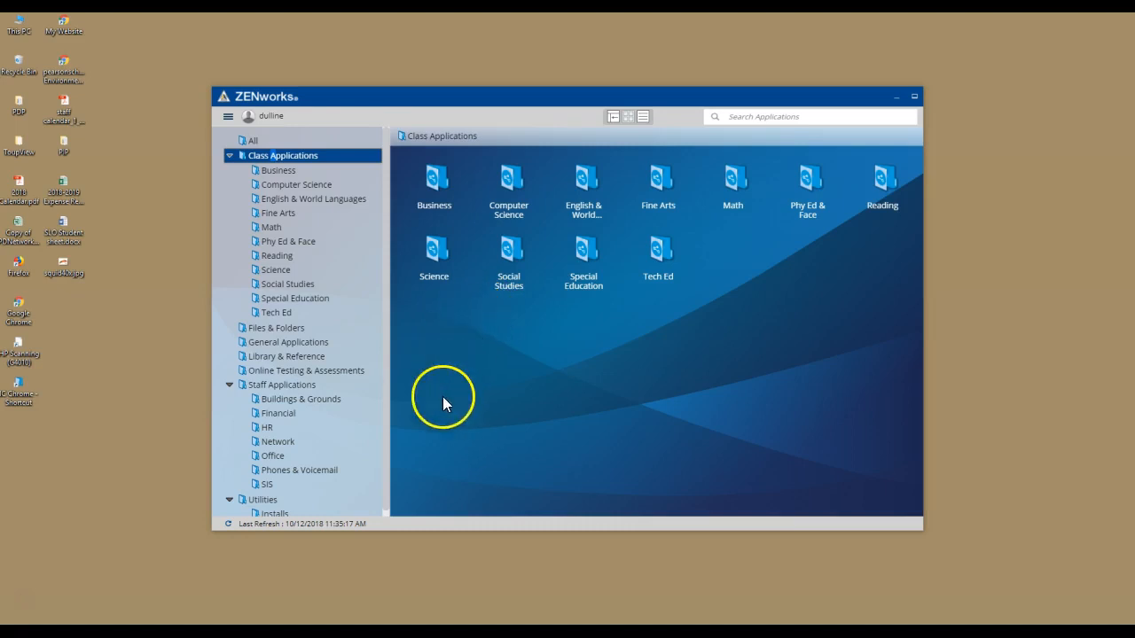
click(278, 271)
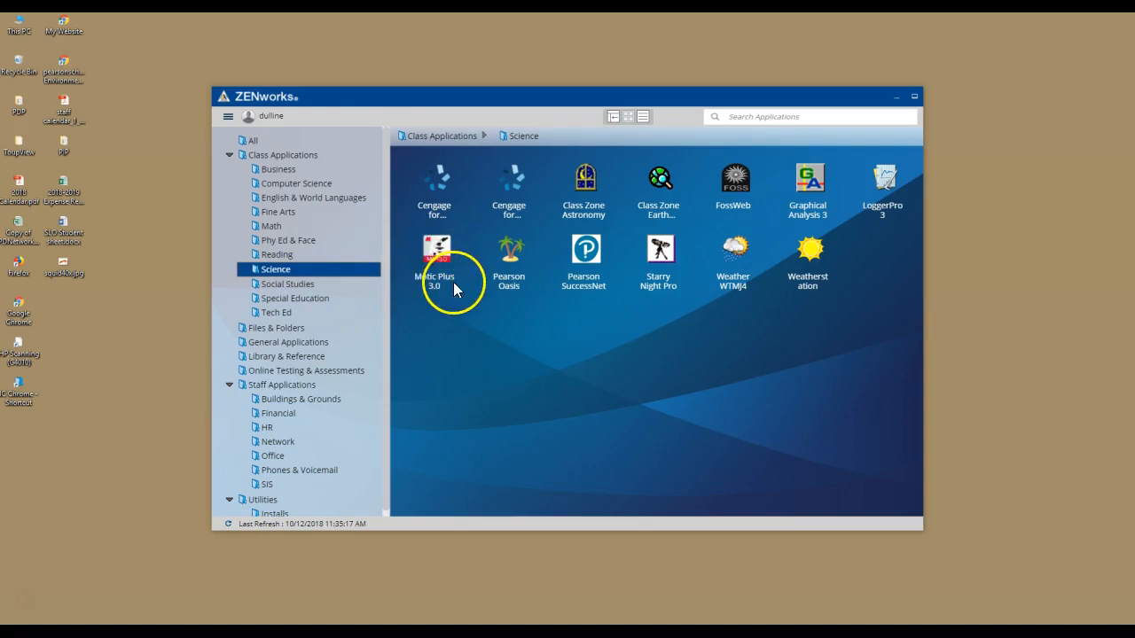
click(438, 252)
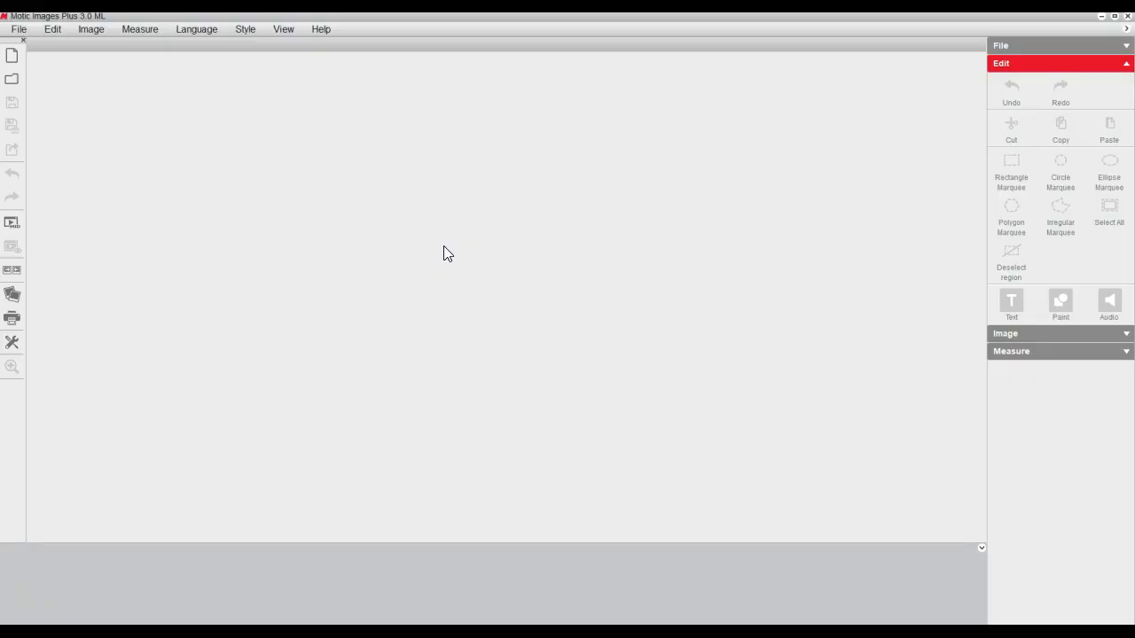
click(1041, 396)
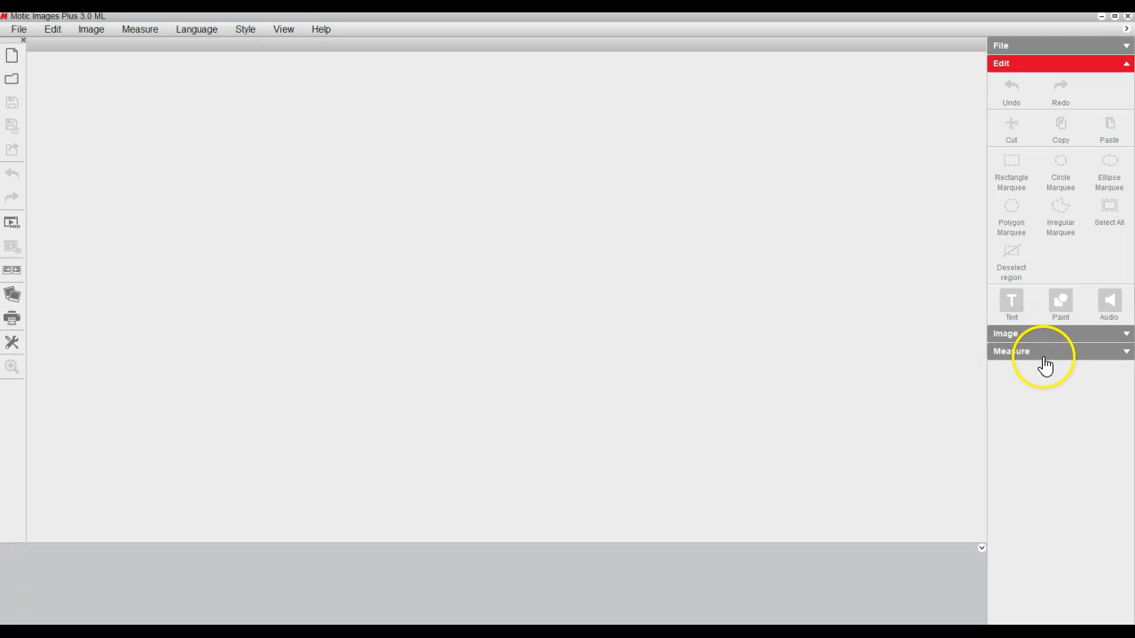
Load Calibration Dot 10X.jpg into the Calibration Wizard from the teacher's folder under mhs > students on the SHARED (S:) drive.
click(1124, 355)
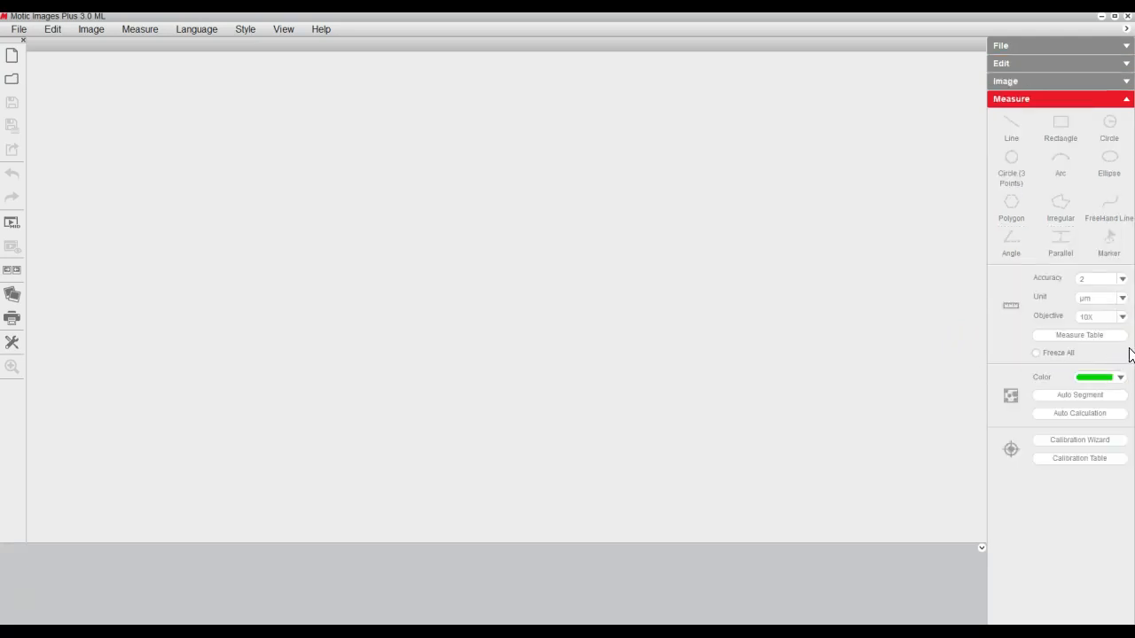
click(1087, 443)
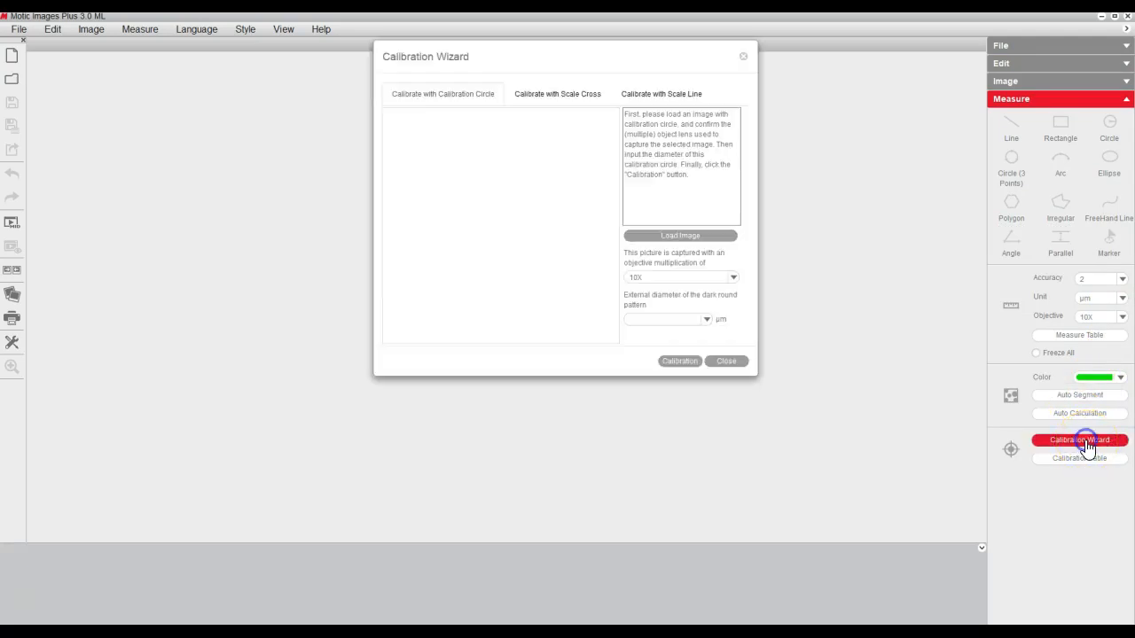
click(680, 237)
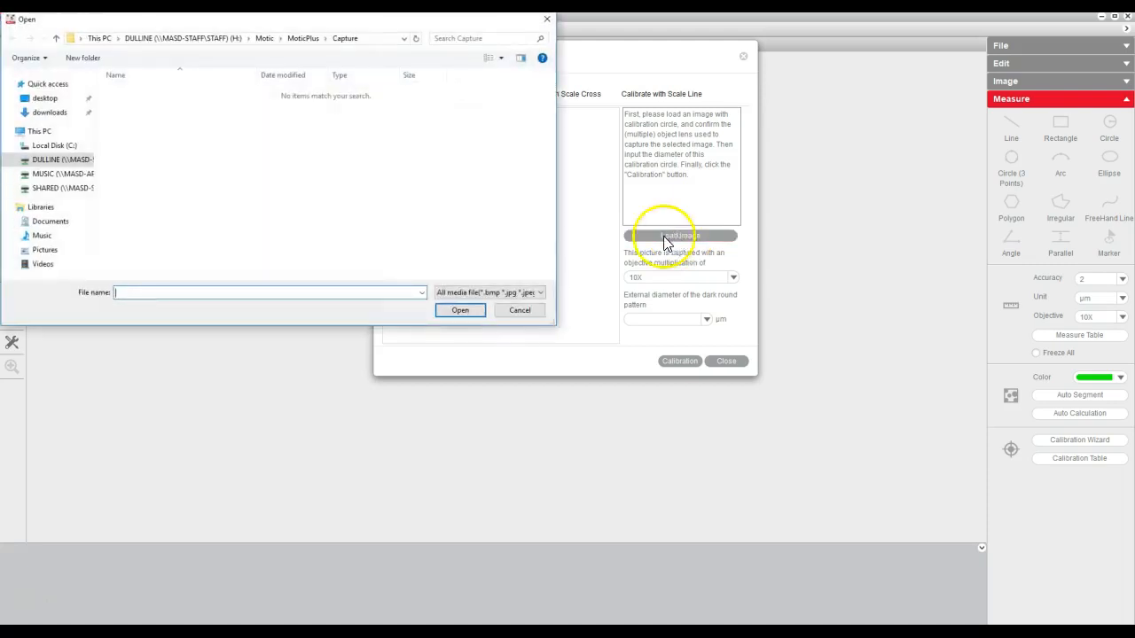
click(467, 315)
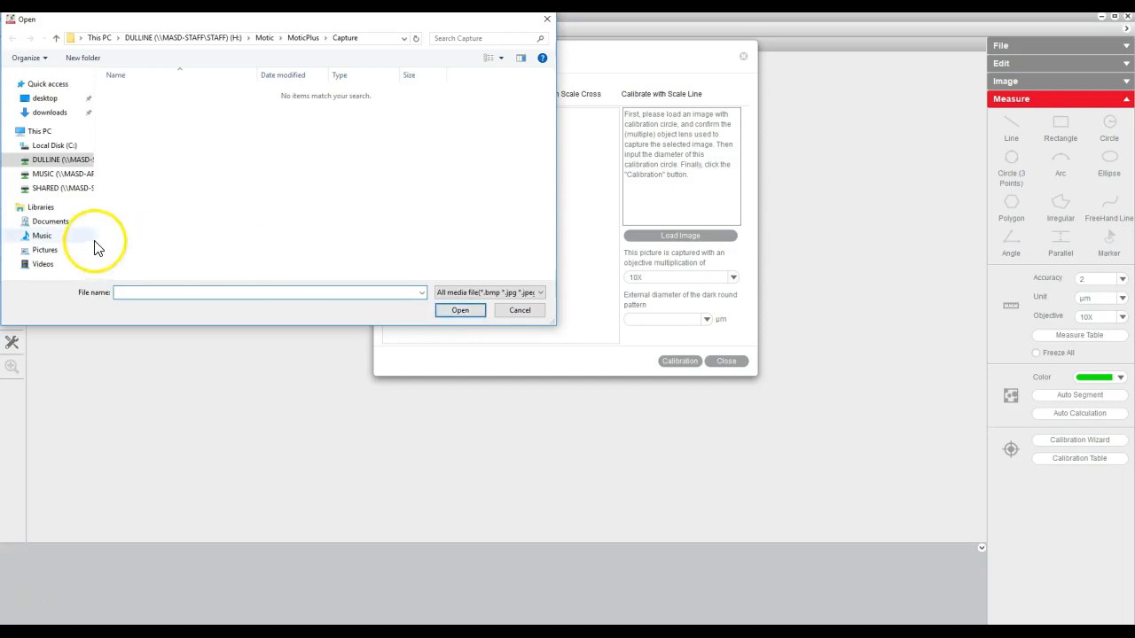
click(77, 195)
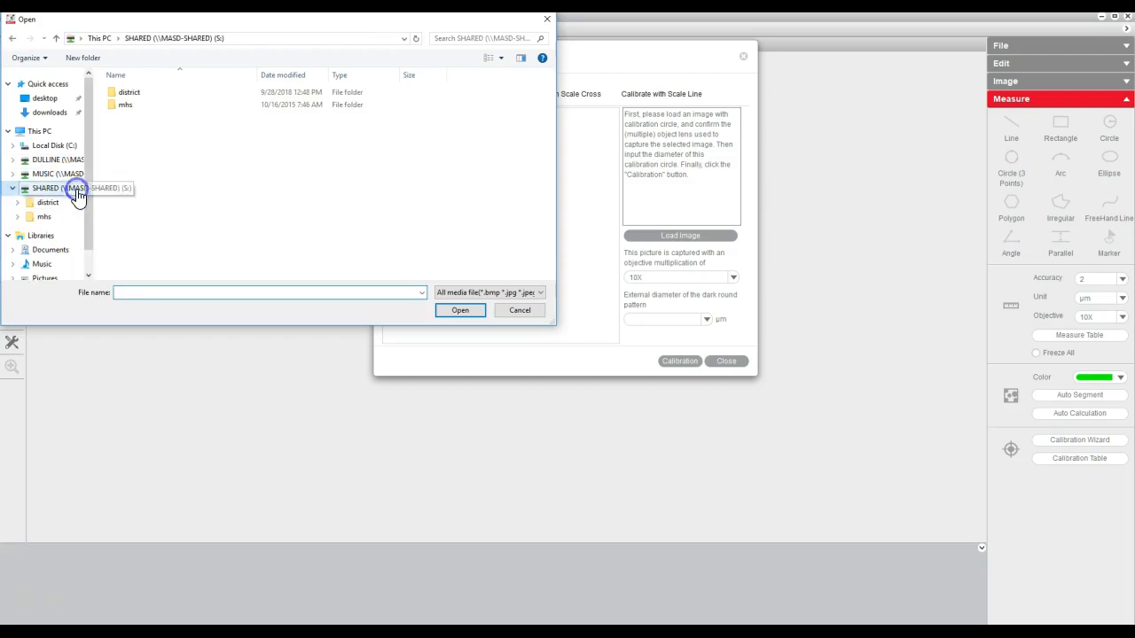
double_click(126, 105)
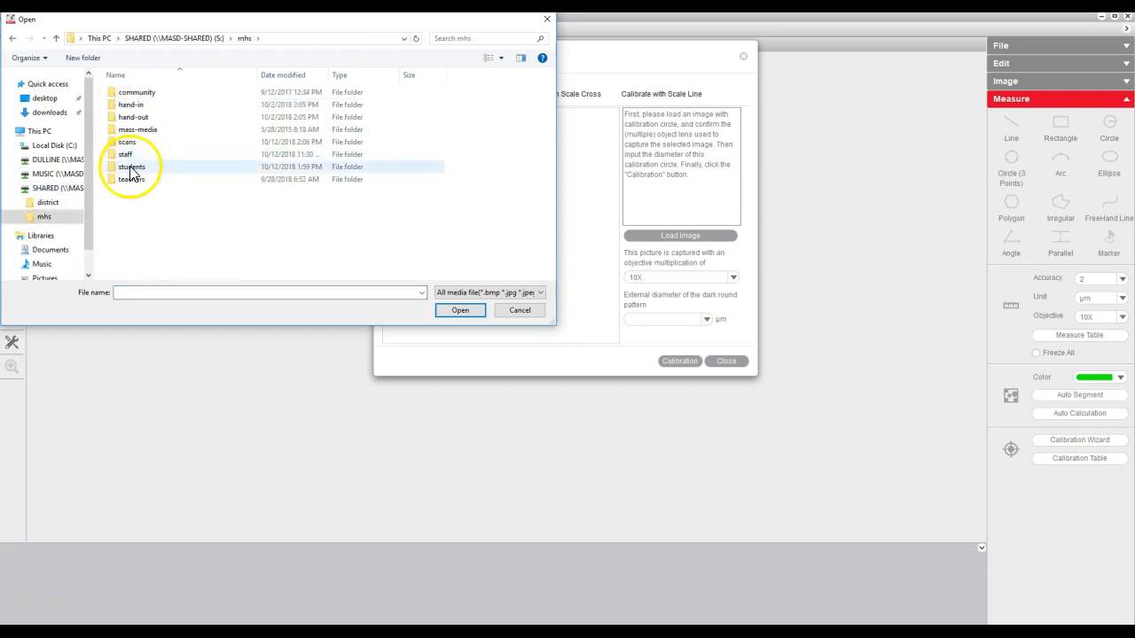
double_click(130, 167)
scroll(161, 221, down, 15)
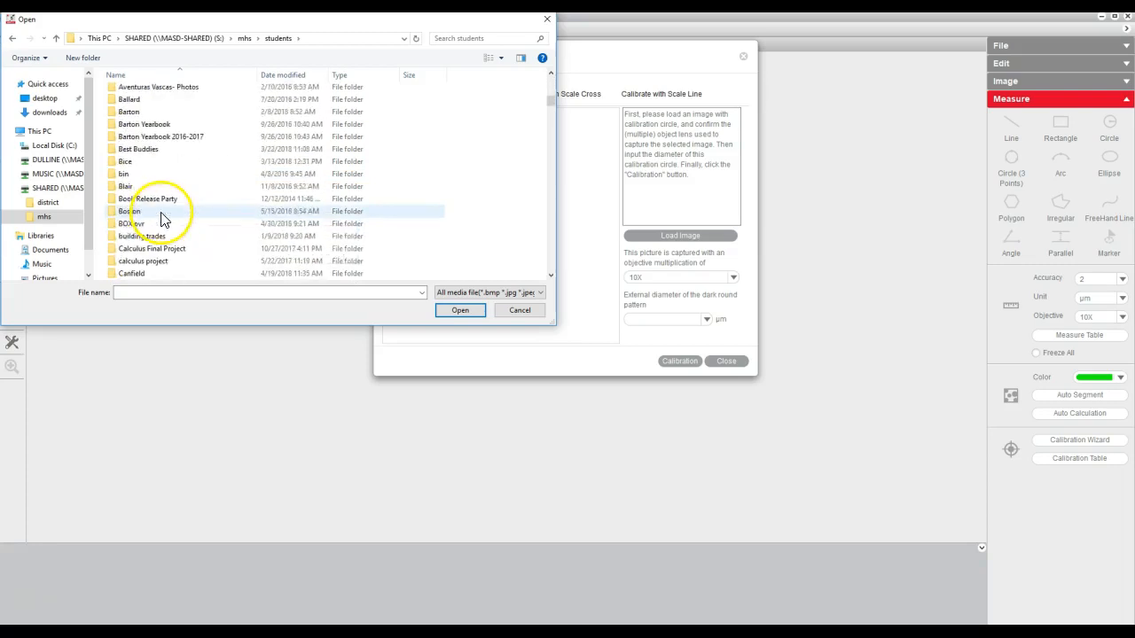
scroll(161, 215, down, 2)
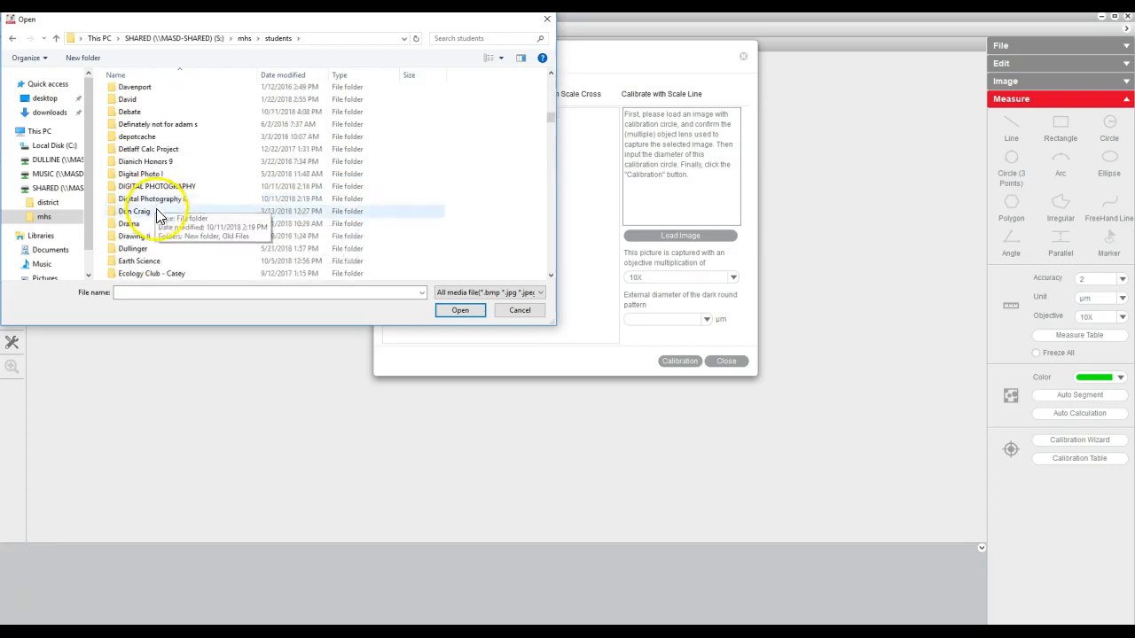
double_click(133, 249)
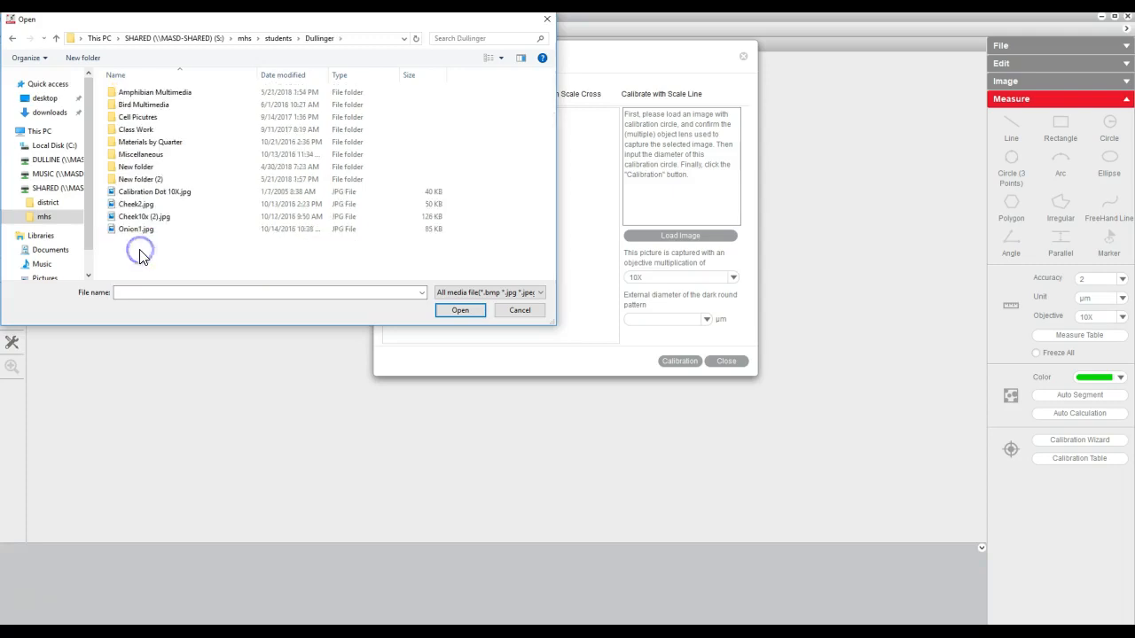
double_click(175, 201)
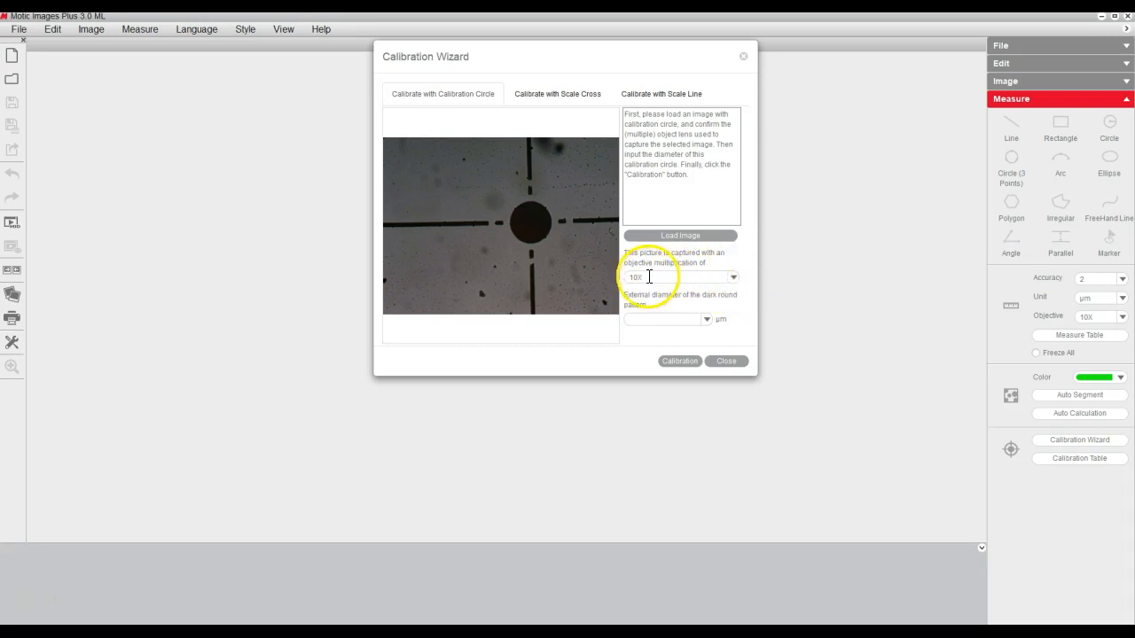
Calibrate the 10X objective with a 150 µm external circle diameter and close the Calibration Wizard.
click(708, 320)
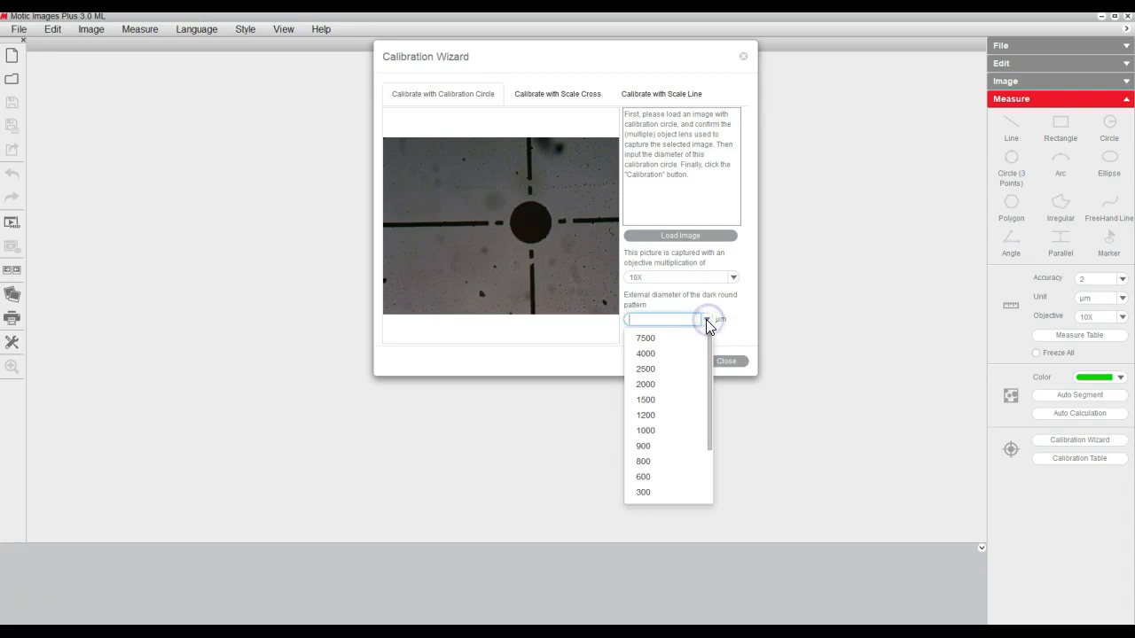
drag(708, 344, 706, 387)
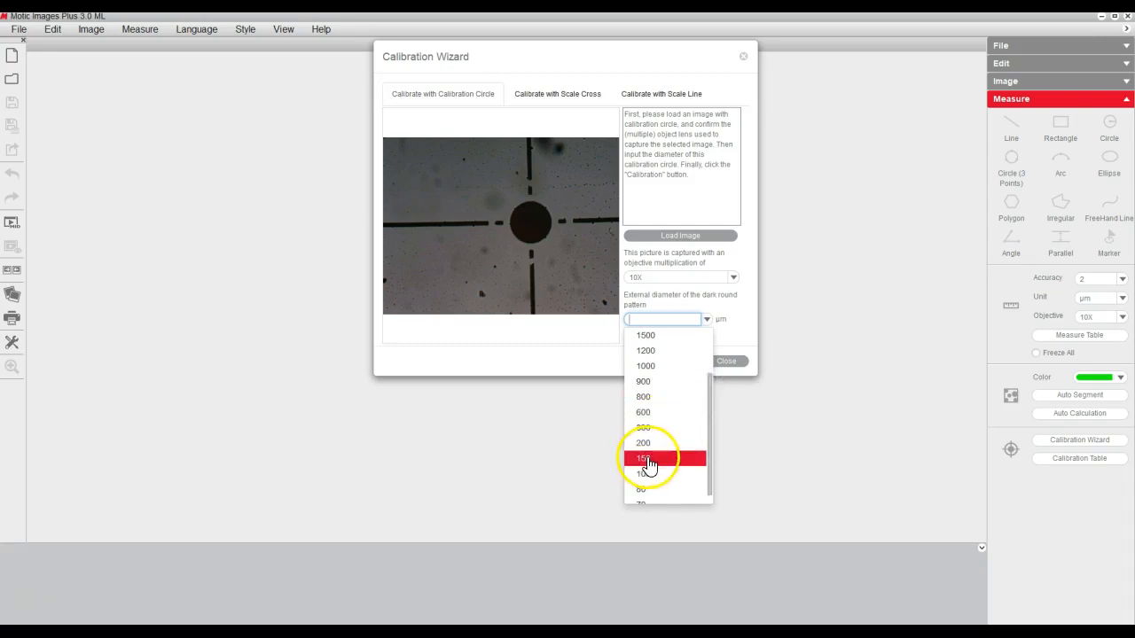
click(645, 459)
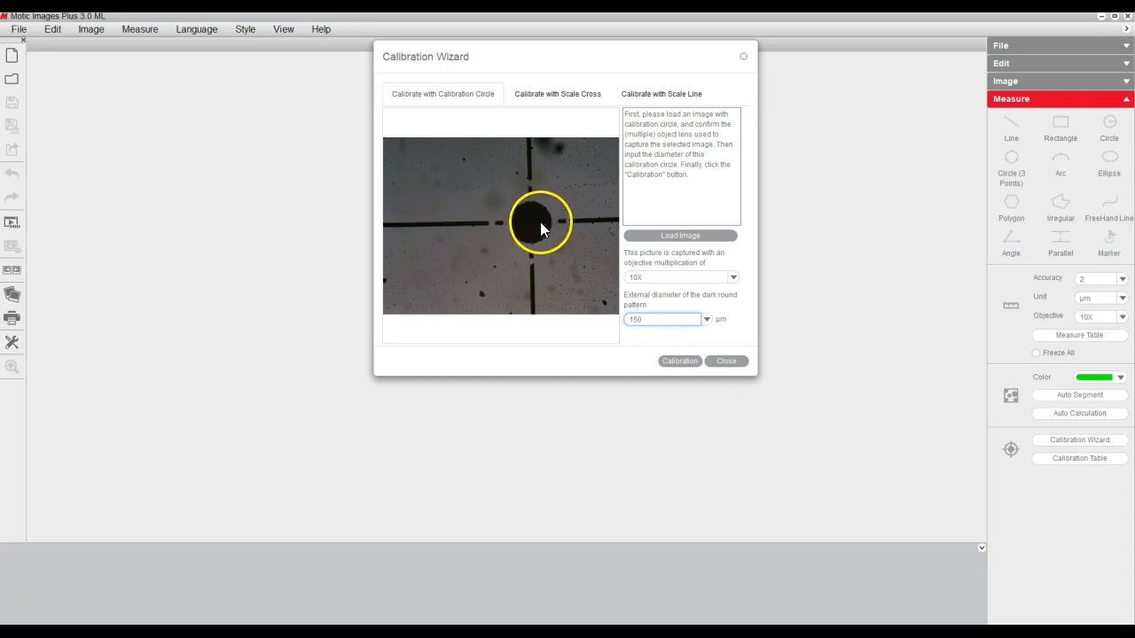
click(677, 362)
click(645, 243)
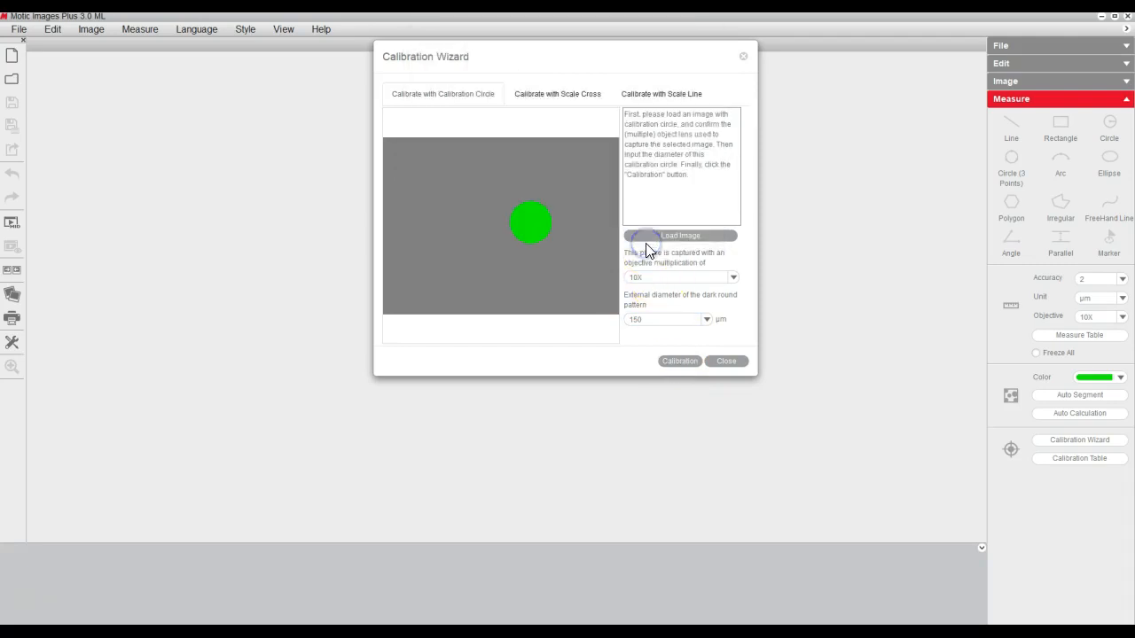
click(728, 362)
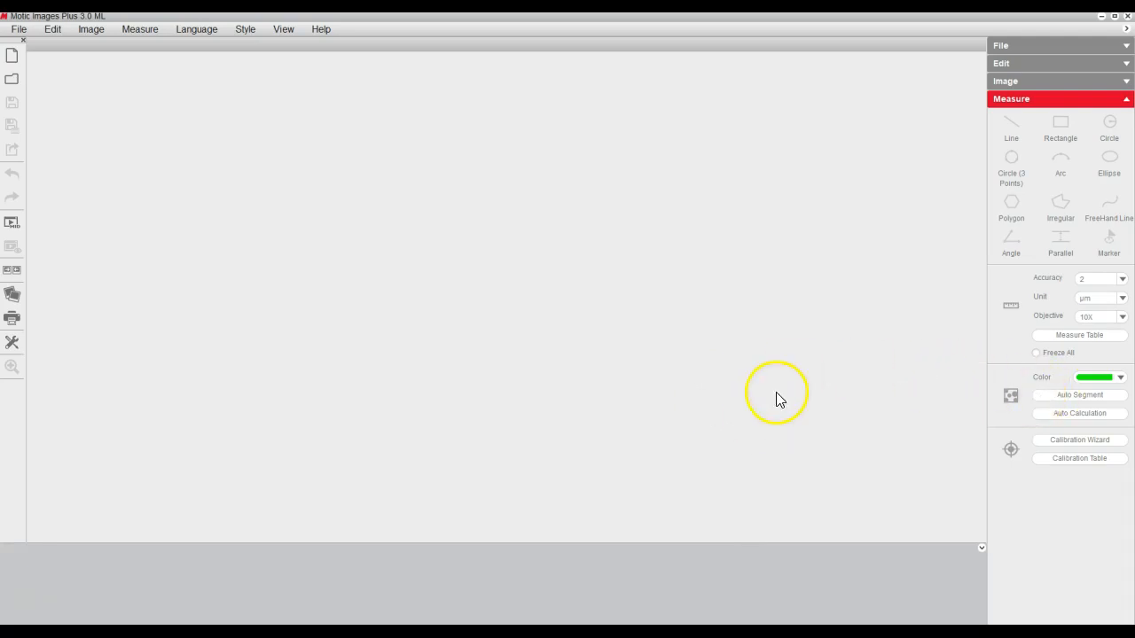
Open Calibration Dot 10X.jpg as an image for measuring.
click(19, 32)
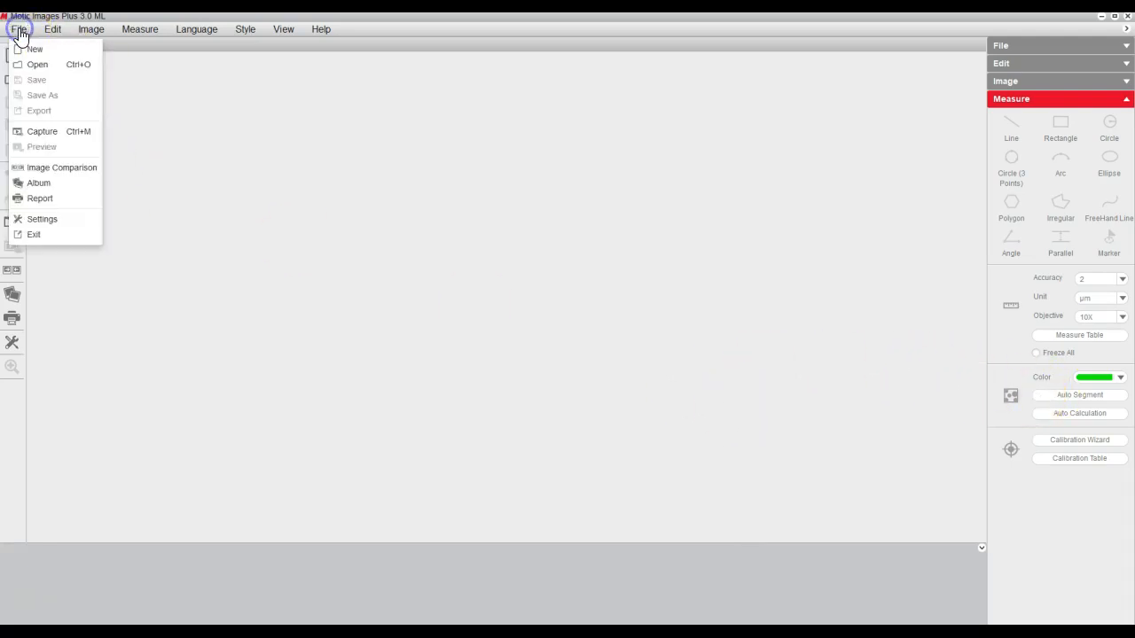
click(33, 71)
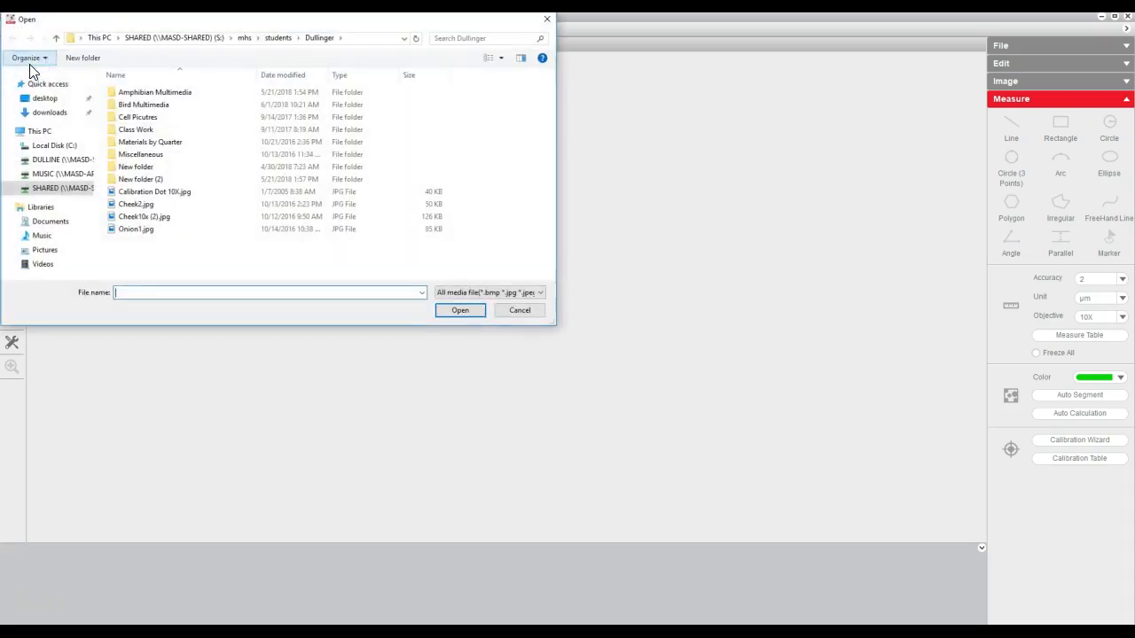
double_click(156, 191)
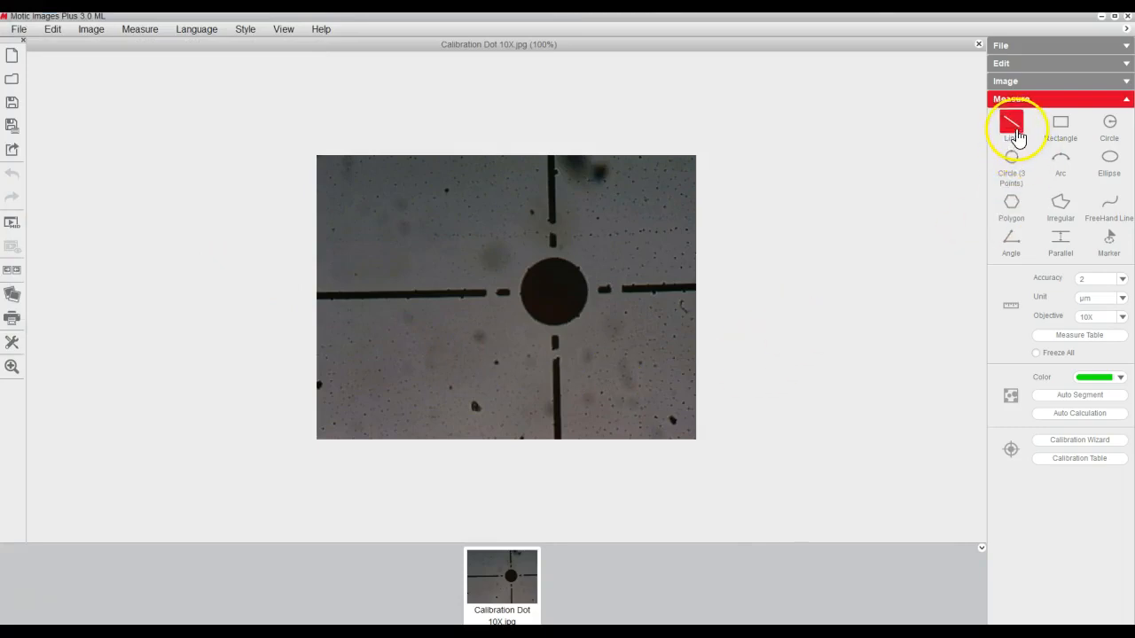
Measure the dark calibration dot's diameter with a horizontal line across its centre.
click(1012, 125)
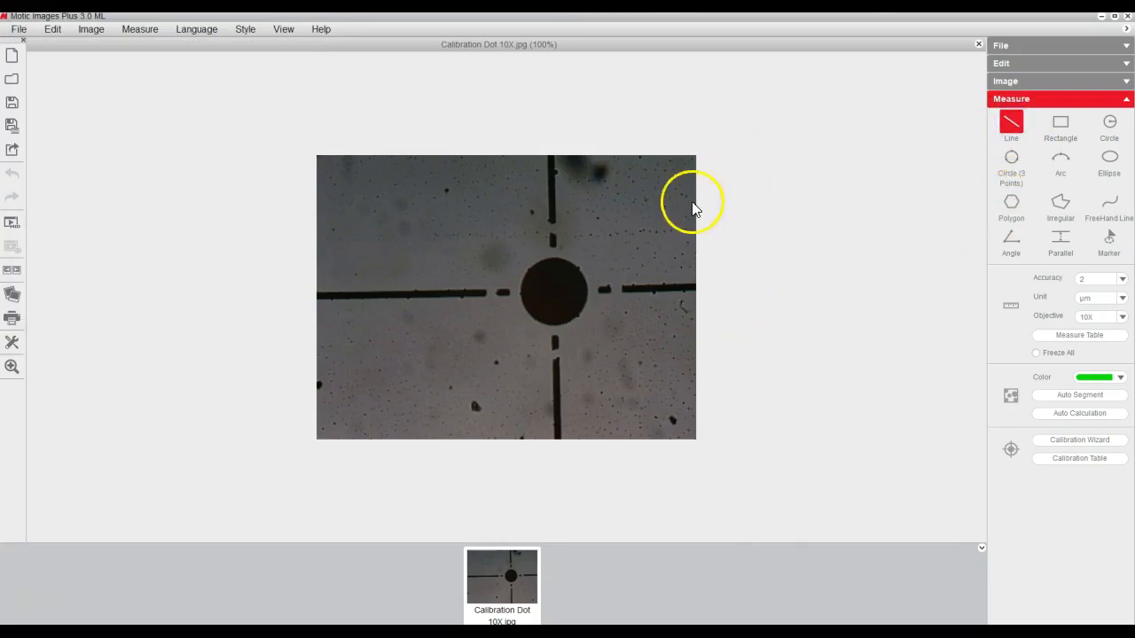
click(530, 291)
drag(532, 298, 629, 301)
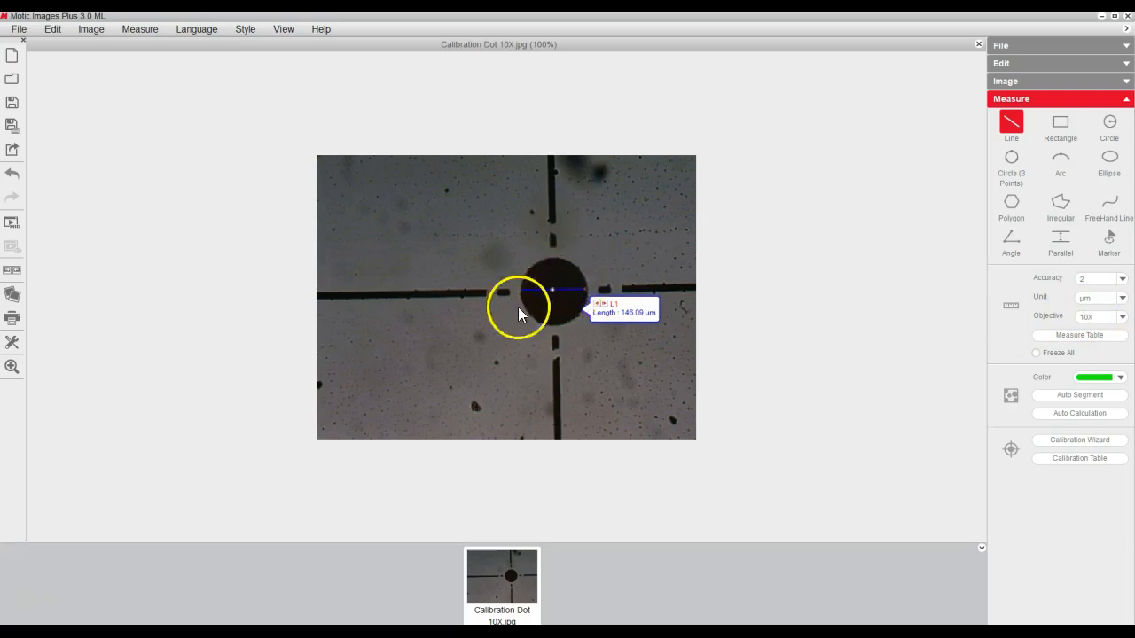
Switch the measurement objective to 40X and back to 10X.
click(1122, 318)
drag(1126, 397, 1124, 434)
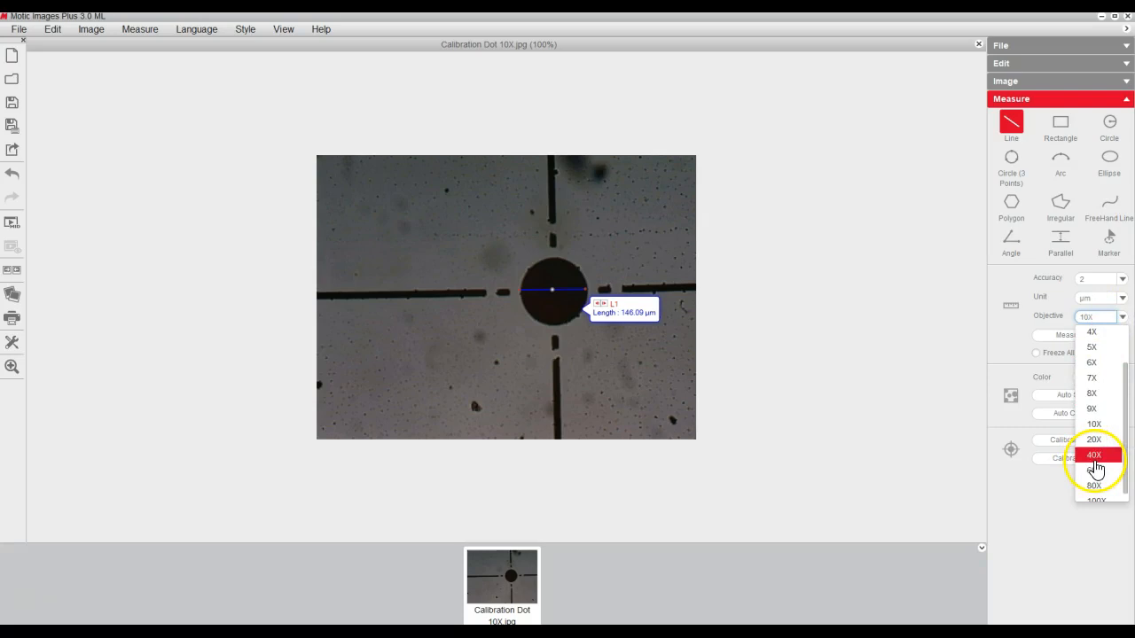
click(1094, 457)
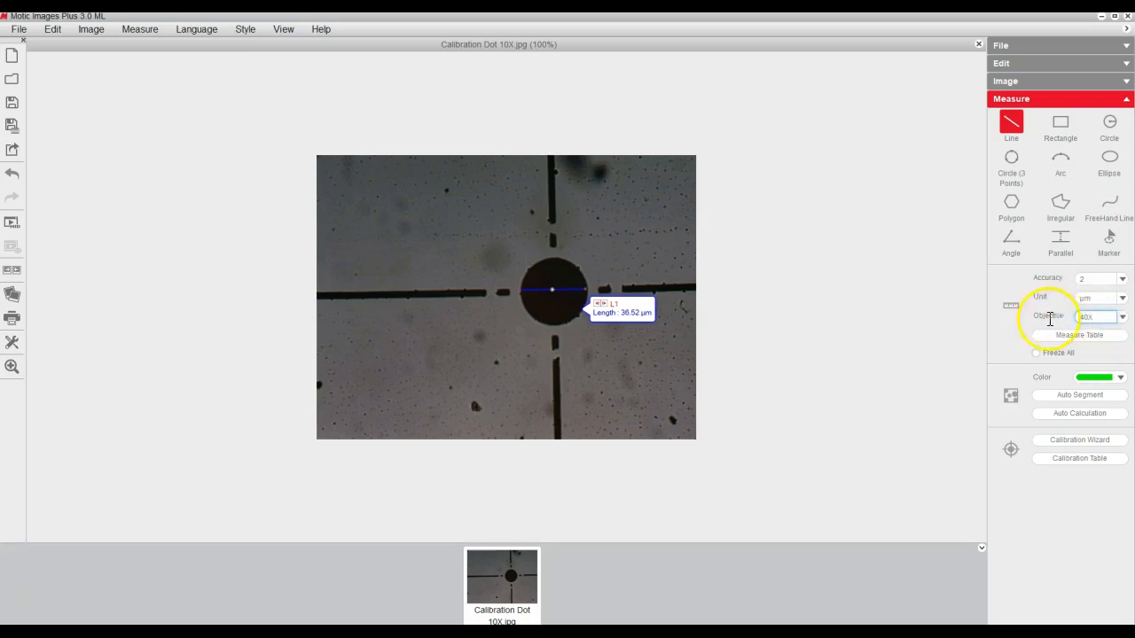
click(1122, 317)
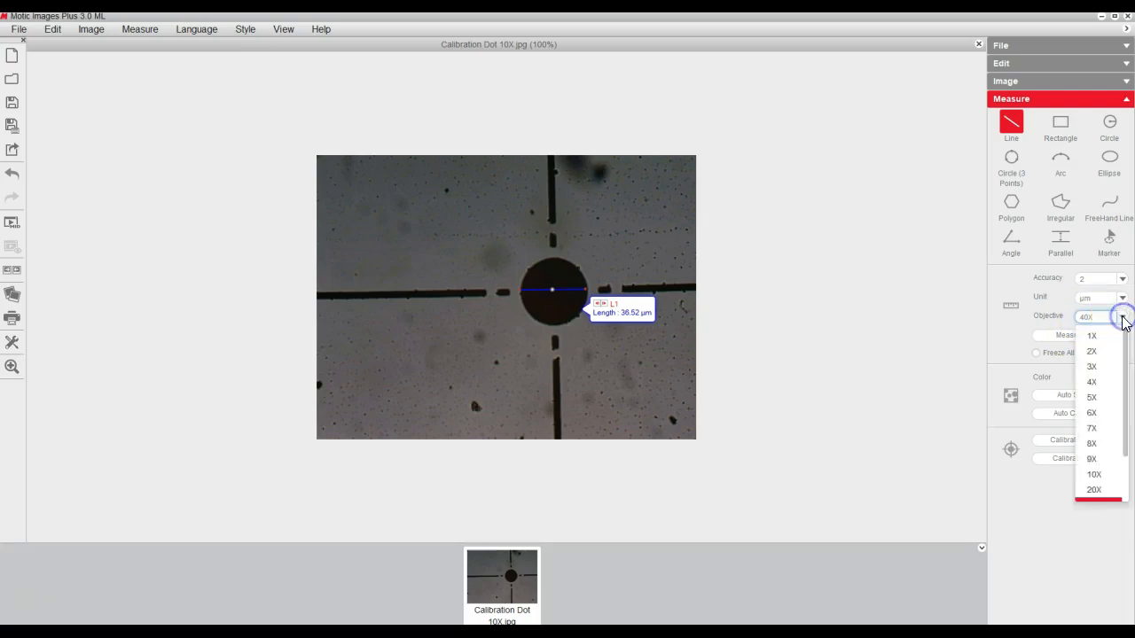
drag(1124, 382, 1123, 413)
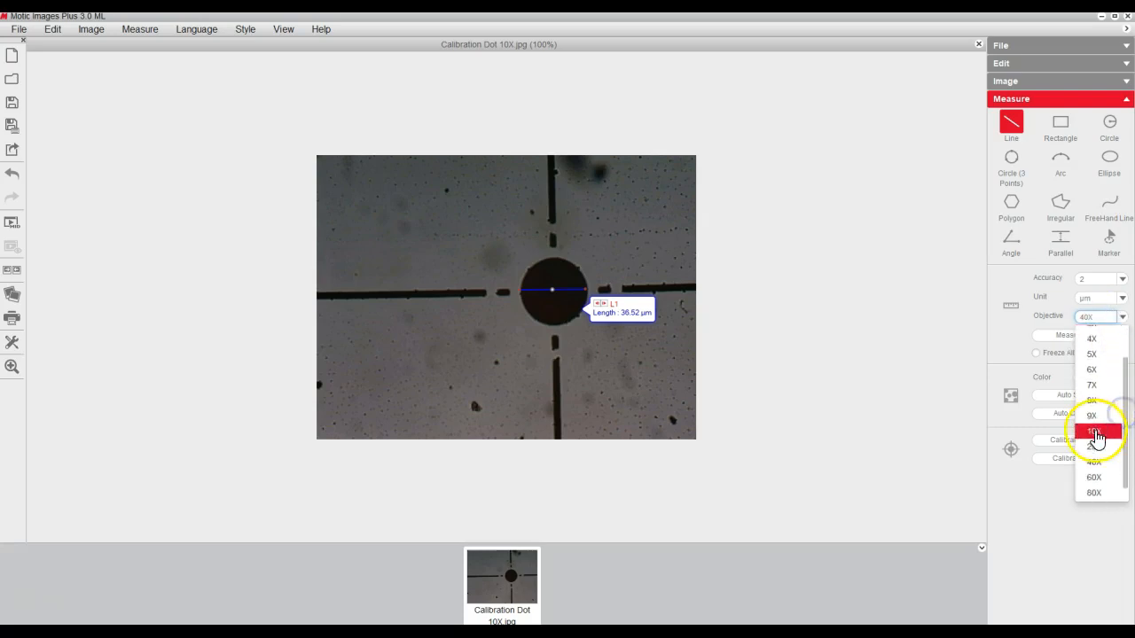
click(1096, 432)
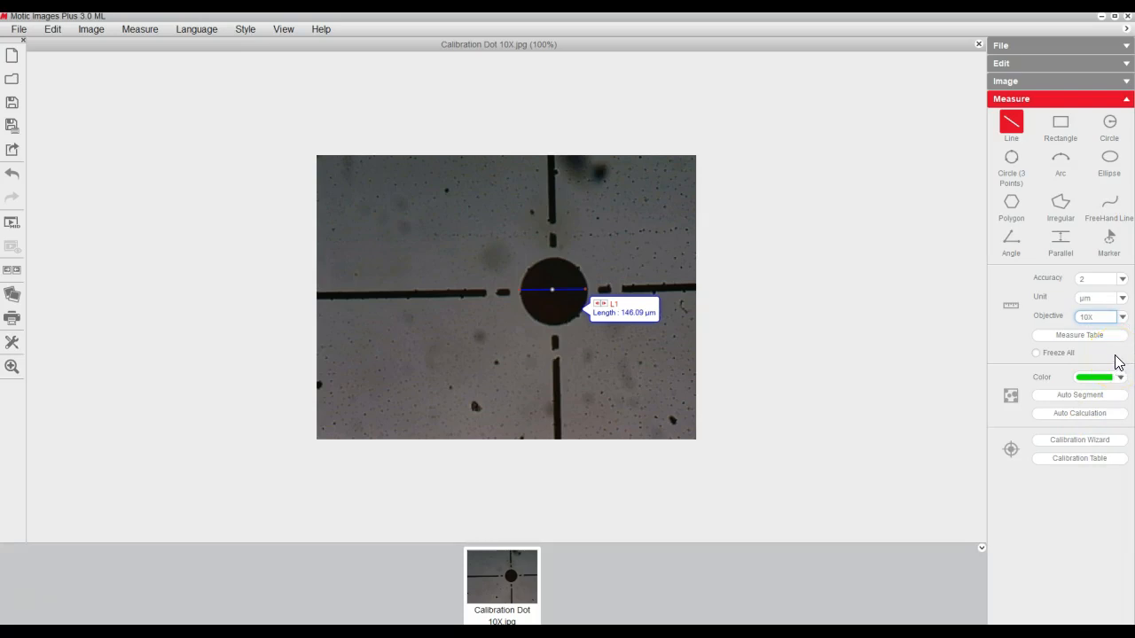
Set the measurement objective to 4X.
click(1122, 317)
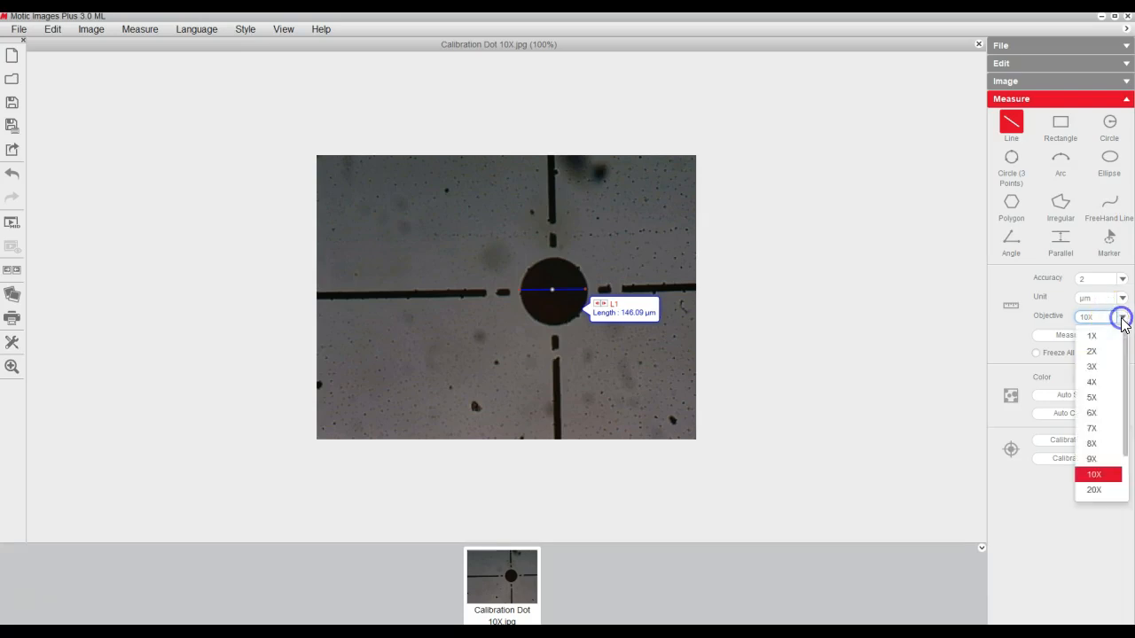
click(1092, 383)
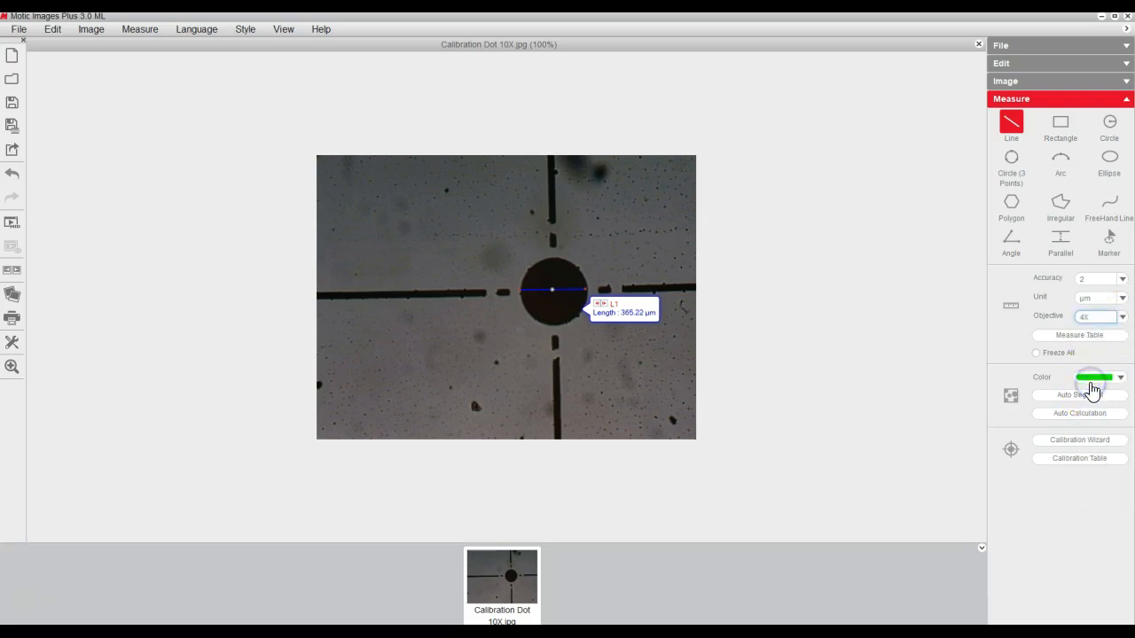